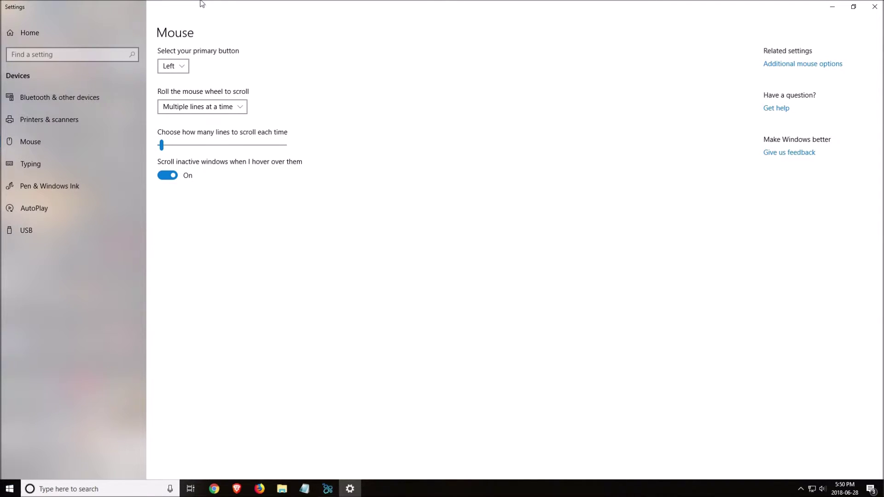
left_click(792, 69)
left_click(111, 58)
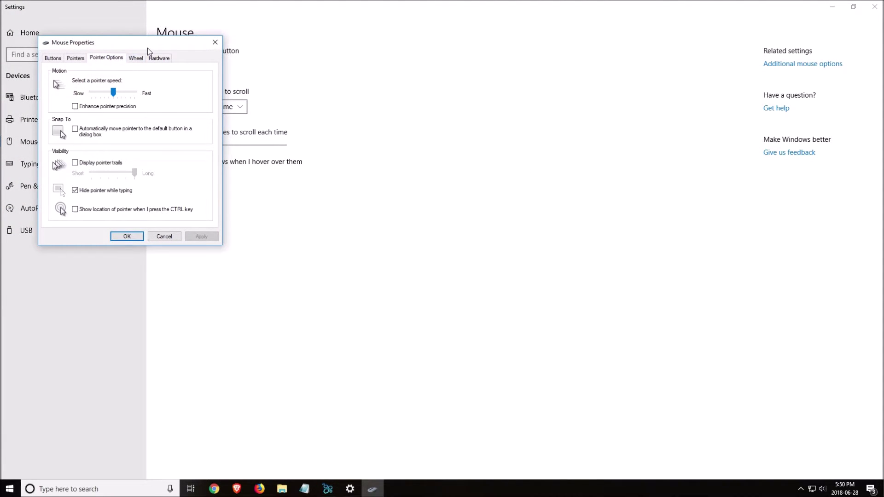
left_click_drag(147, 47, 375, 73)
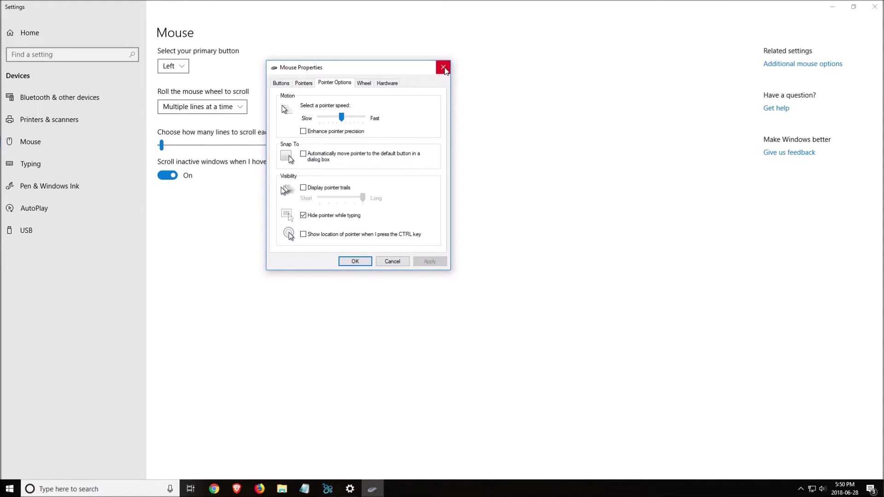
left_click(399, 264)
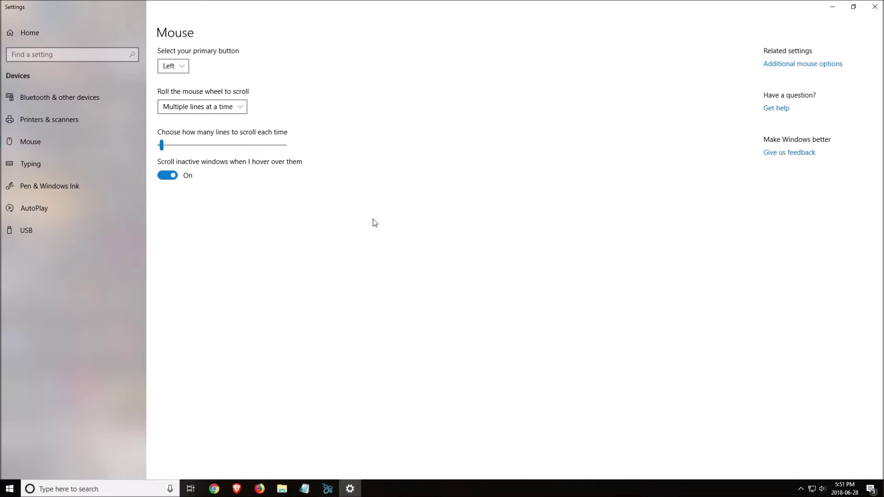
Minimize Windows Settings and nudge the ROCCAT Swarm window slightly up and left
left_click(832, 7)
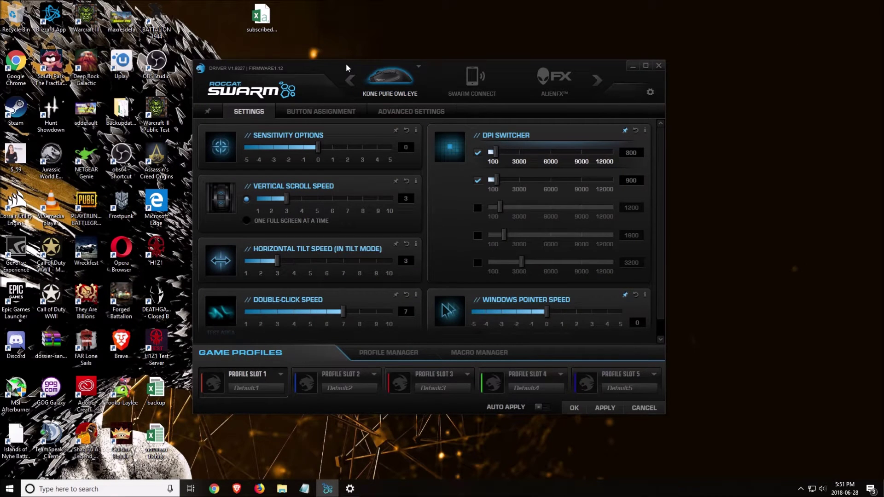
left_click_drag(348, 67, 347, 64)
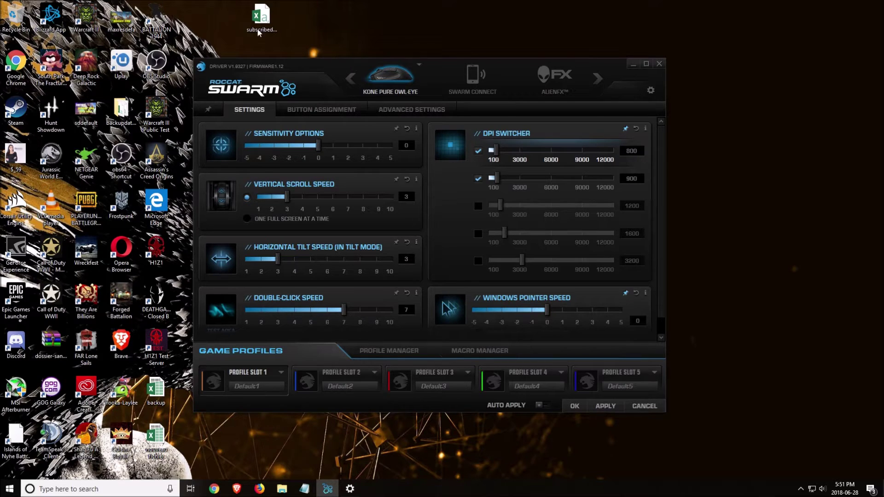
left_click_drag(336, 66, 328, 64)
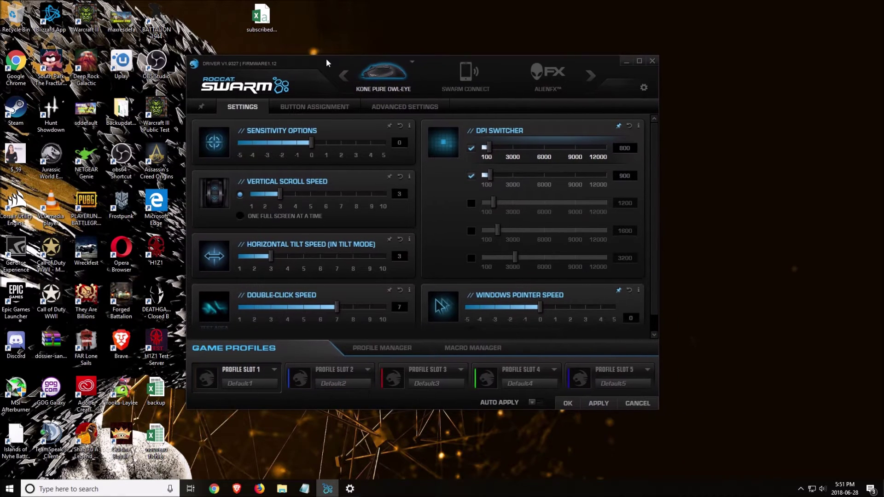
scroll(608, 221, "down", 1)
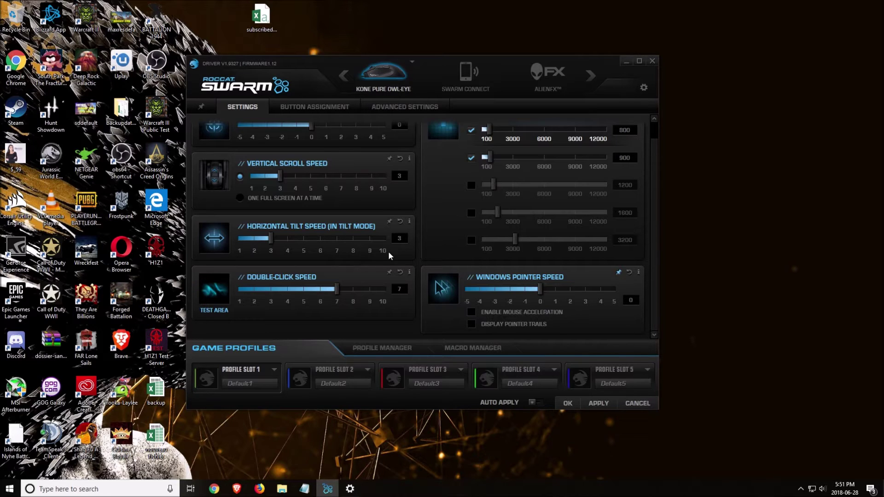
scroll(573, 184, "up", 1)
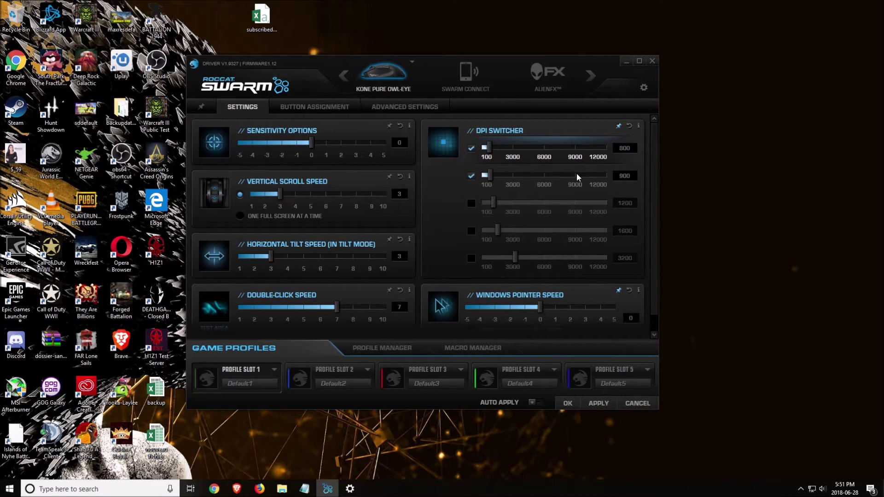